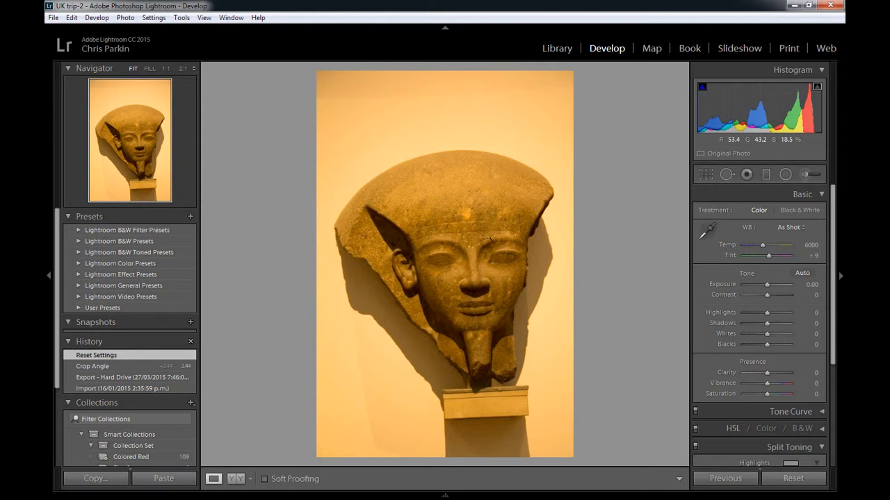
# - Open the statue photo from Lightroom as a Smart Object in Photoshop
pyautogui.rightClick(450, 238)
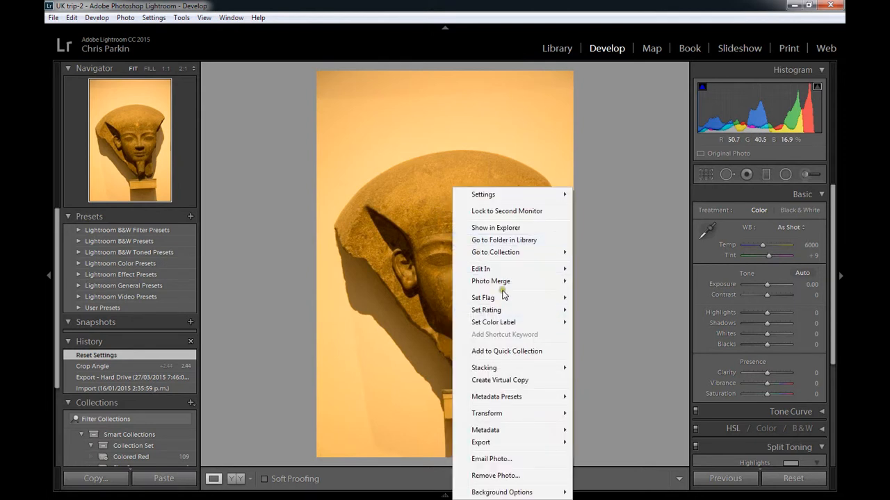
pyautogui.moveTo(503, 270)
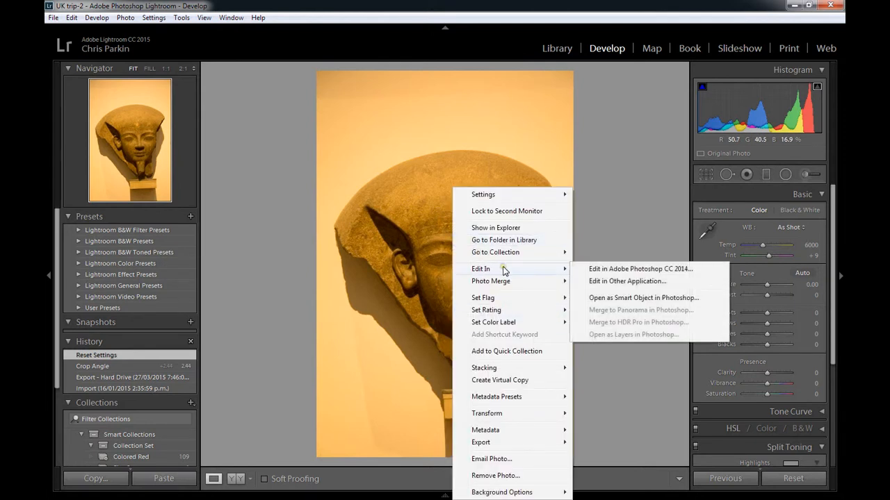
pyautogui.click(645, 299)
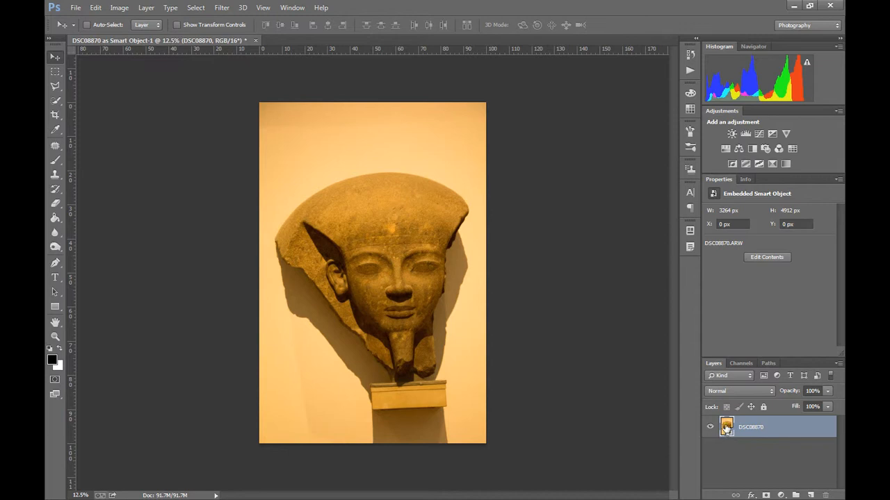
# - Set the smart object's Camera Raw temperature to 4000, and close the document with its changes saved
pyautogui.doubleClick(728, 430)
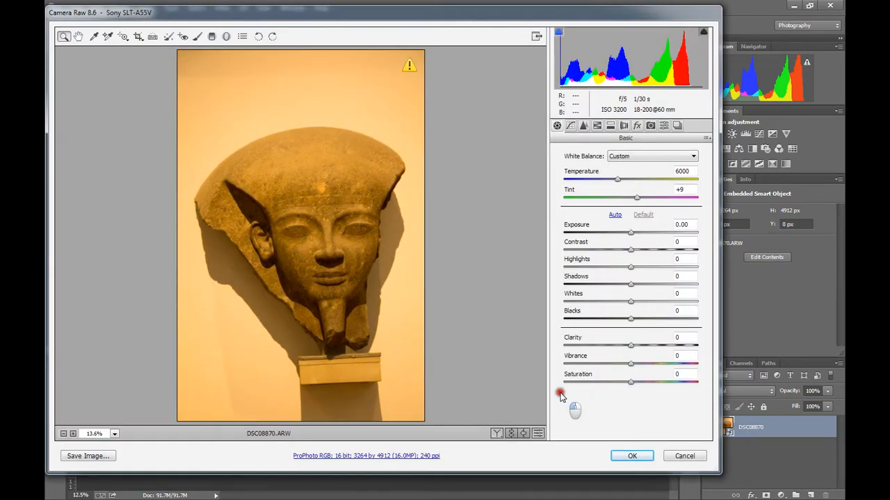
pyautogui.moveTo(617, 180); pyautogui.dragTo(590, 180)
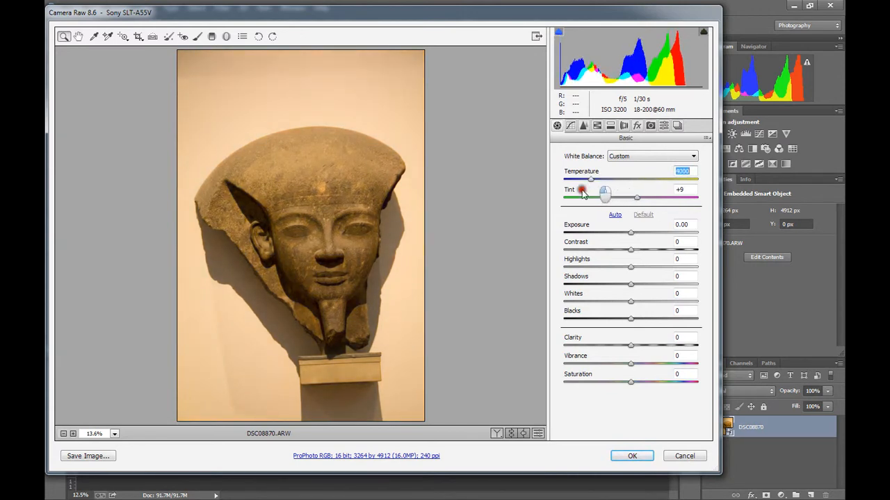
pyautogui.click(628, 455)
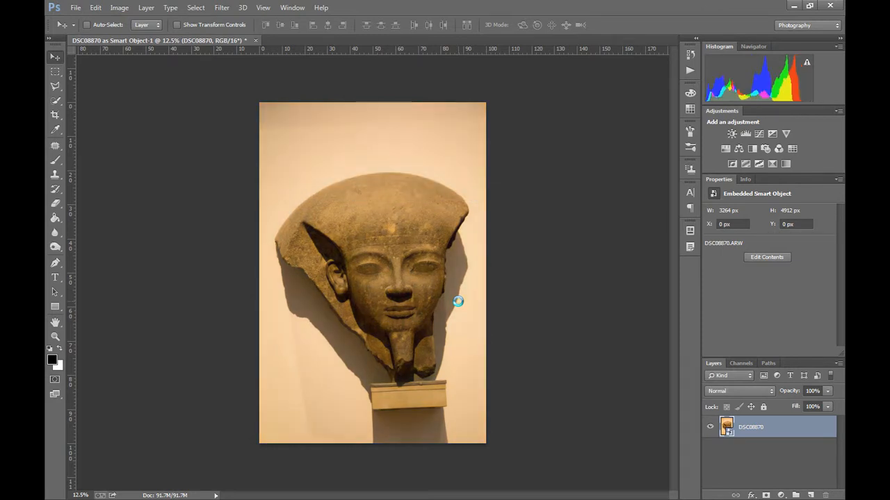
pyautogui.click(255, 40)
pyautogui.click(396, 197)
# - Open DSC08870.ARW from the Desktop as a Smart Object
pyautogui.click(76, 9)
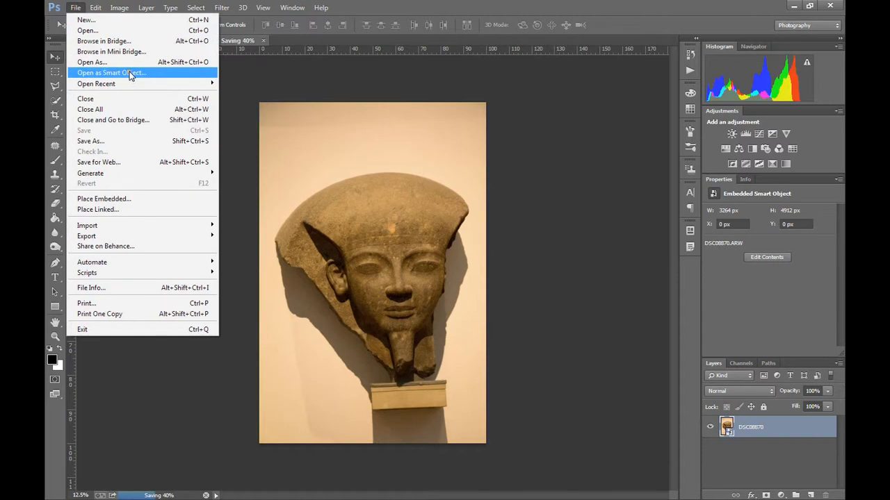
pyautogui.click(135, 73)
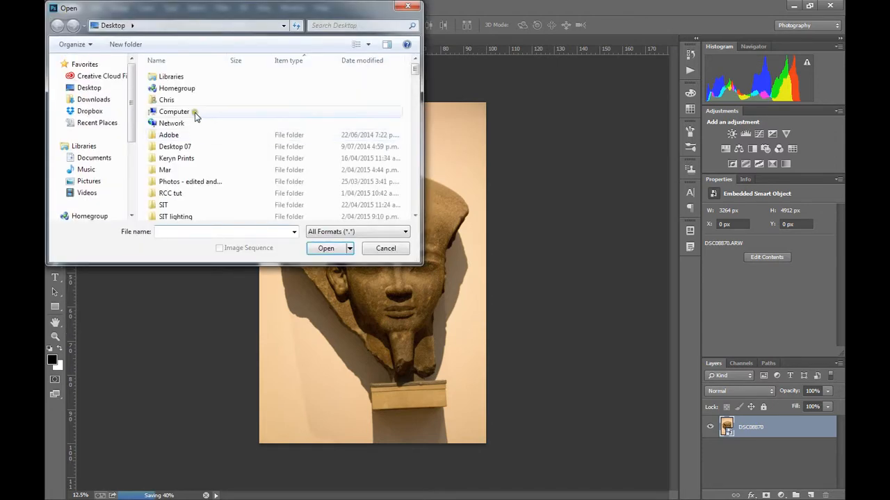
pyautogui.moveTo(417, 71); pyautogui.dragTo(417, 99)
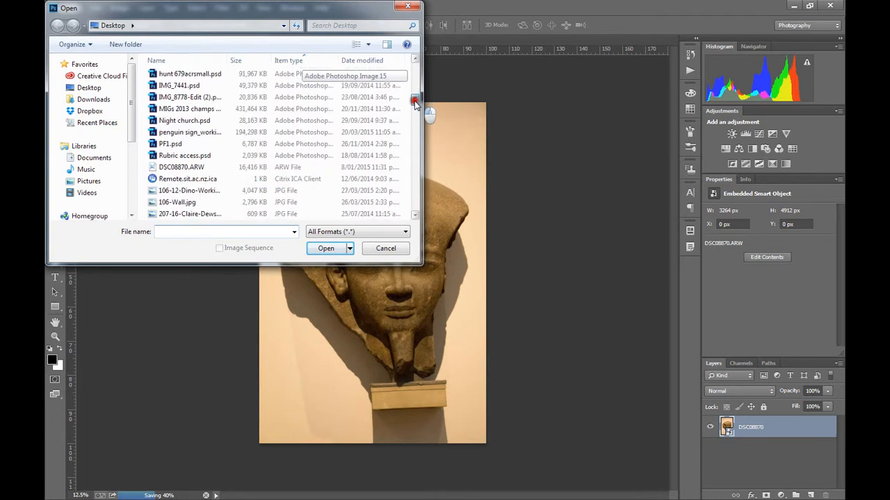
pyautogui.click(186, 172)
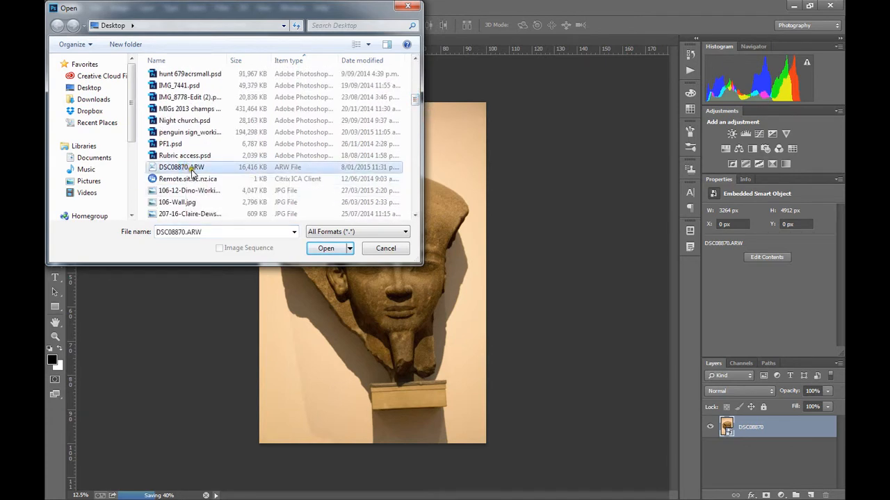
pyautogui.click(333, 247)
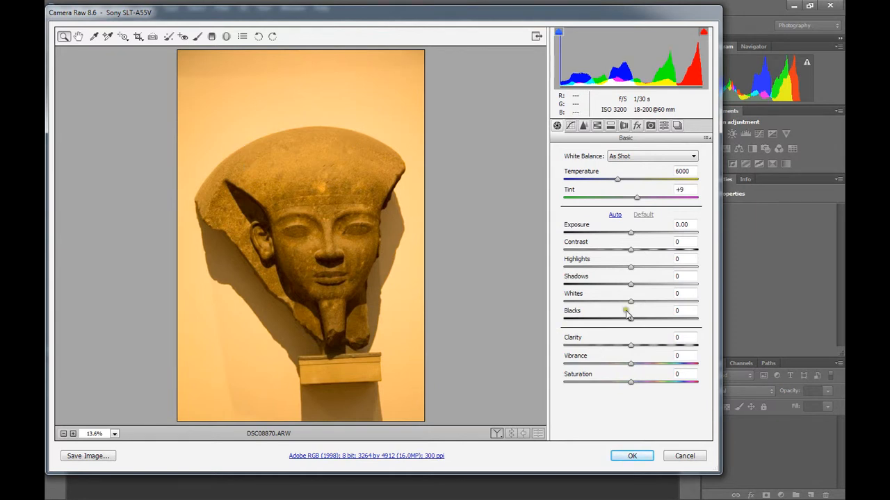
# - Set the raw photo's temperature to 3900, exposure to +0.35 and shadows to -8
pyautogui.moveTo(630, 182); pyautogui.dragTo(607, 179)
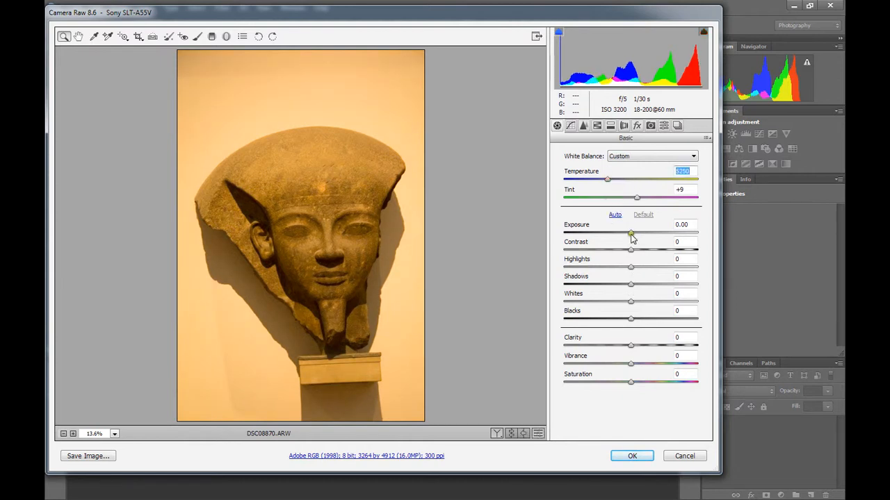
pyautogui.moveTo(607, 180); pyautogui.dragTo(588, 182)
pyautogui.moveTo(631, 232); pyautogui.dragTo(634, 235)
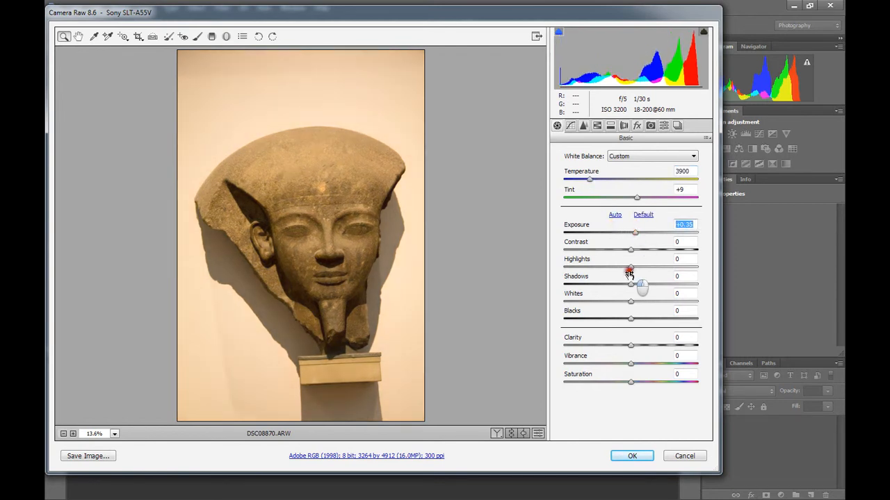
pyautogui.moveTo(631, 284); pyautogui.dragTo(625, 284)
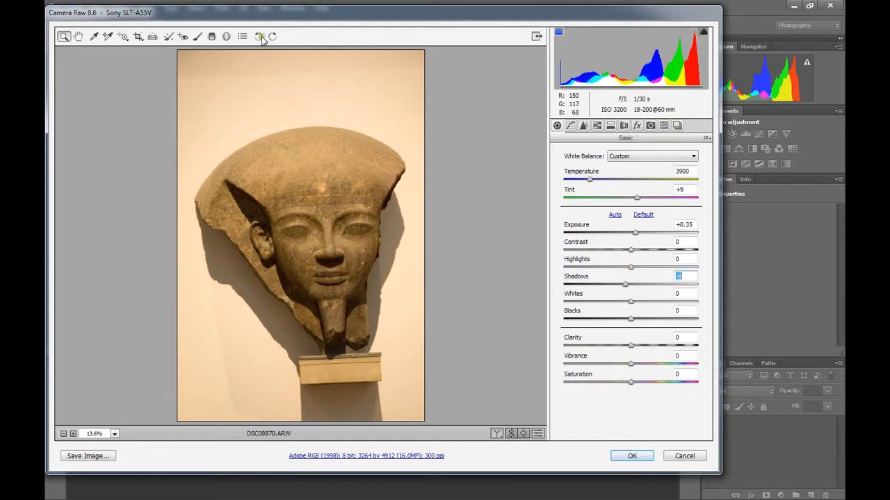
# - Crop and straighten the raw photo around the statue to about 2963 by 3971 px, and accept the raw settings
pyautogui.click(141, 38)
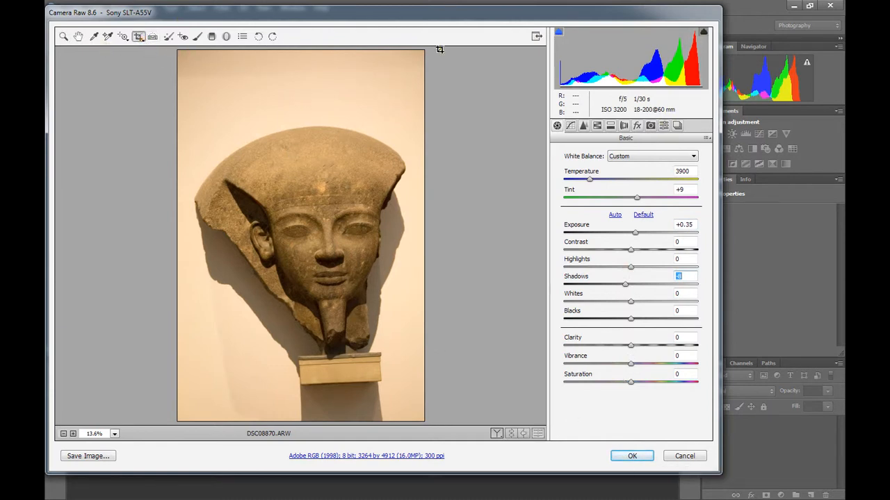
pyautogui.moveTo(194, 101); pyautogui.dragTo(422, 400)
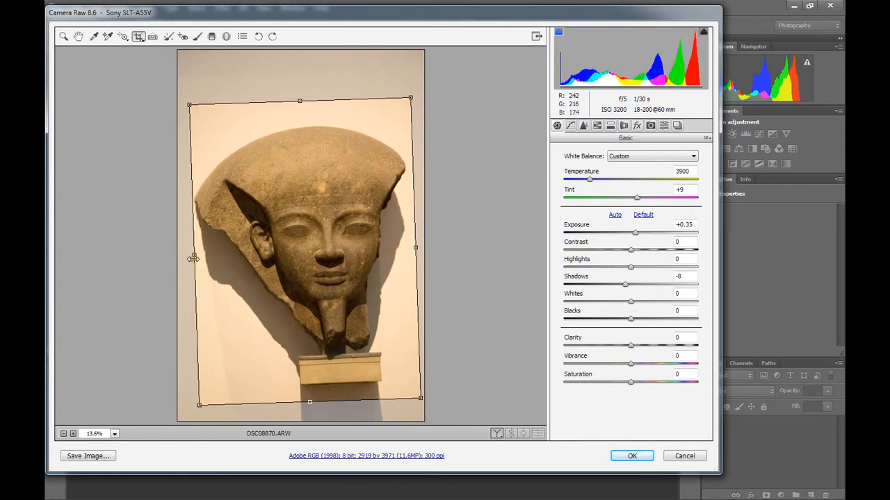
pyautogui.moveTo(195, 255); pyautogui.dragTo(191, 255)
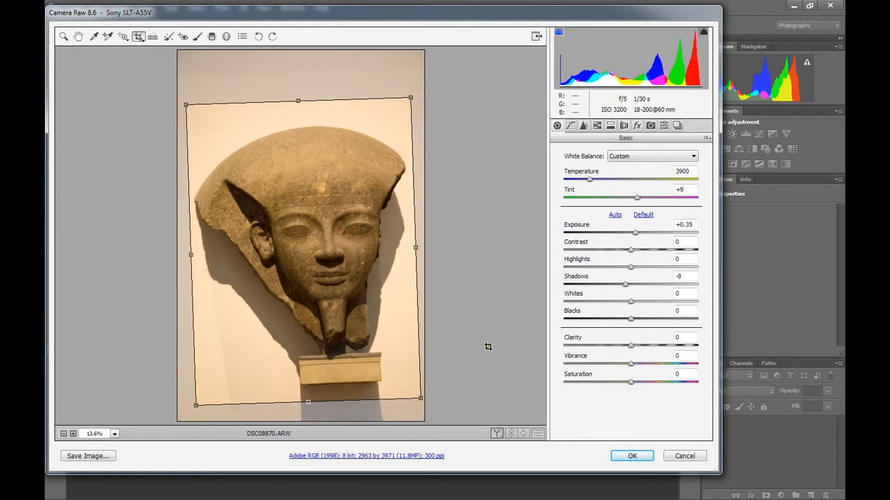
pyautogui.click(640, 454)
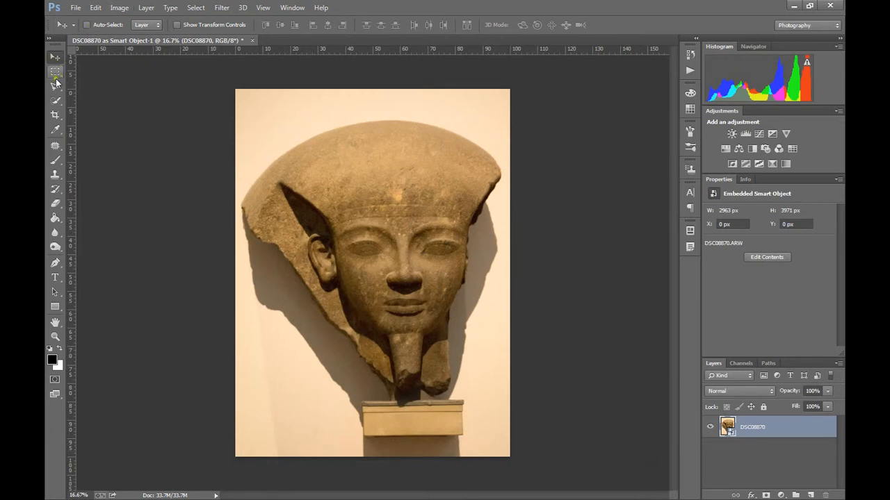
pyautogui.click(236, 137)
pyautogui.click(270, 132)
pyautogui.click(283, 137)
# - Scale the smart object layer down to about 18.5% and move it into the canvas's upper-left corner
pyautogui.click(739, 427)
pyautogui.click(349, 159)
pyautogui.hotkey('ctrl', 't')
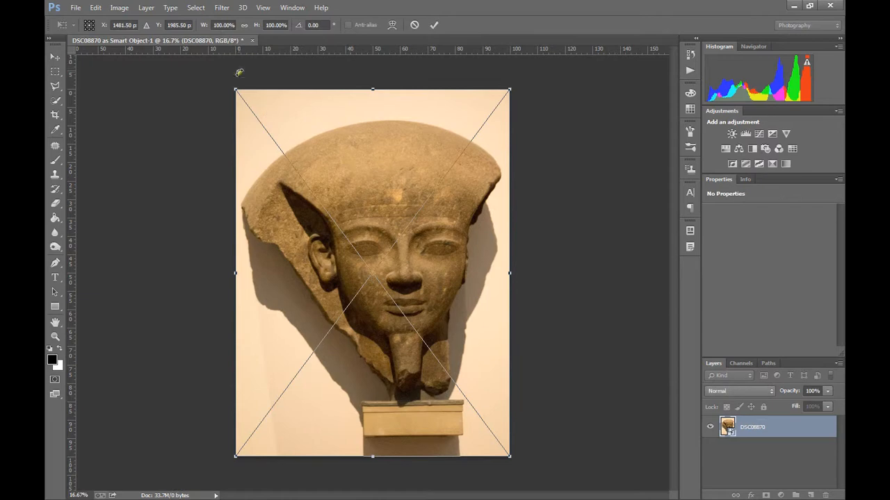
pyautogui.moveTo(237, 91); pyautogui.dragTo(497, 373)
pyautogui.moveTo(487, 405); pyautogui.dragTo(445, 293)
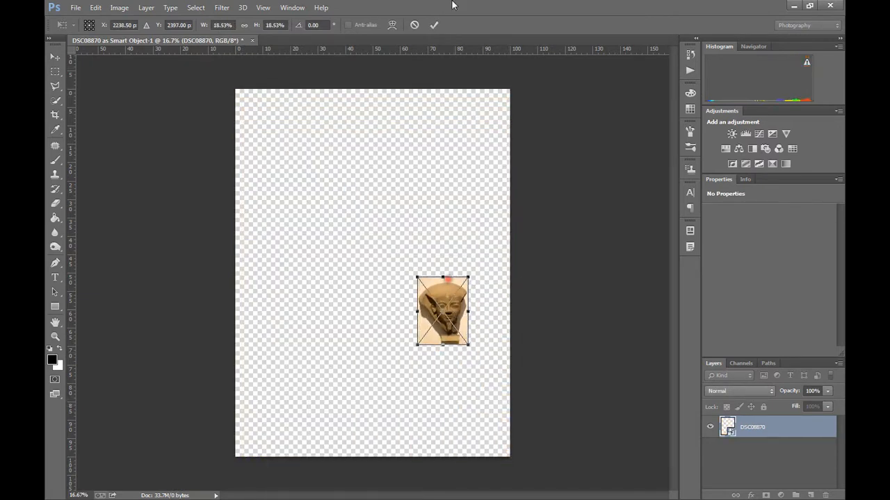
pyautogui.click(435, 25)
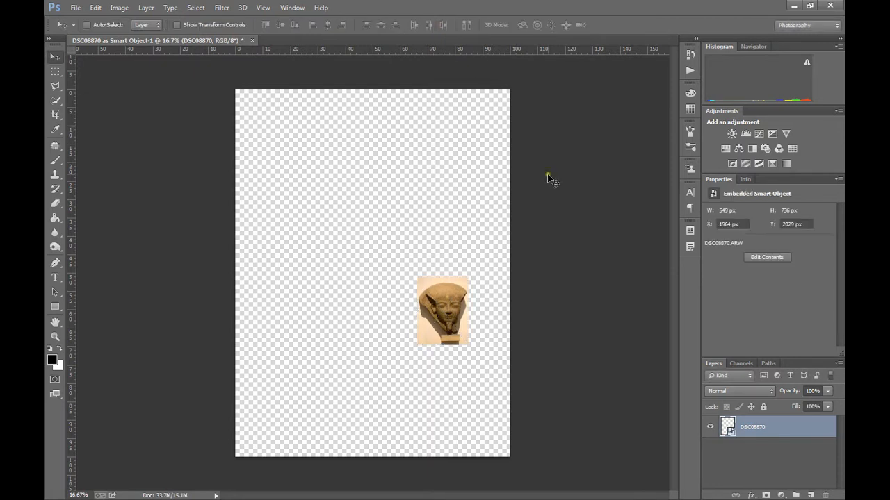
pyautogui.moveTo(437, 314); pyautogui.dragTo(261, 132)
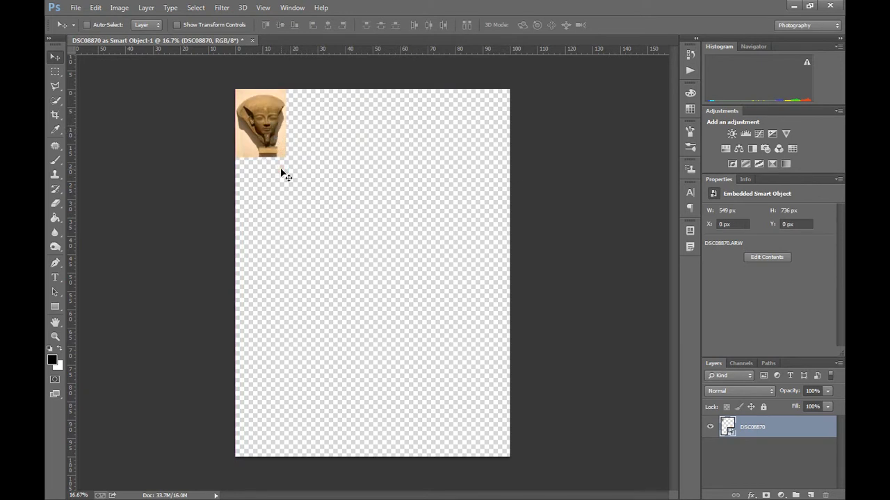
# - Scale the smart object back up to fill the canvas, about 2964 by 3974 px, and inspect its detail
pyautogui.hotkey('ctrl', 't')
pyautogui.moveTo(286, 159); pyautogui.dragTo(531, 438)
pyautogui.click(434, 25)
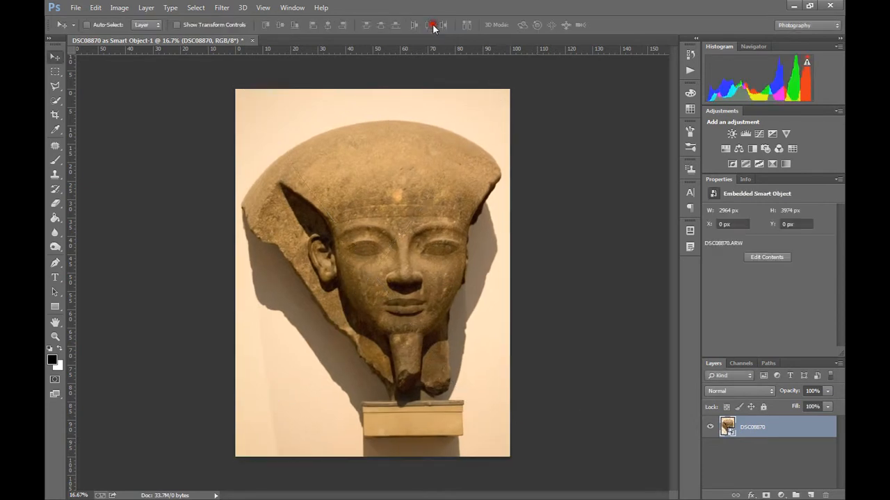
pyautogui.hotkey('ctrl', '+')
pyautogui.hotkey('ctrl', '+')
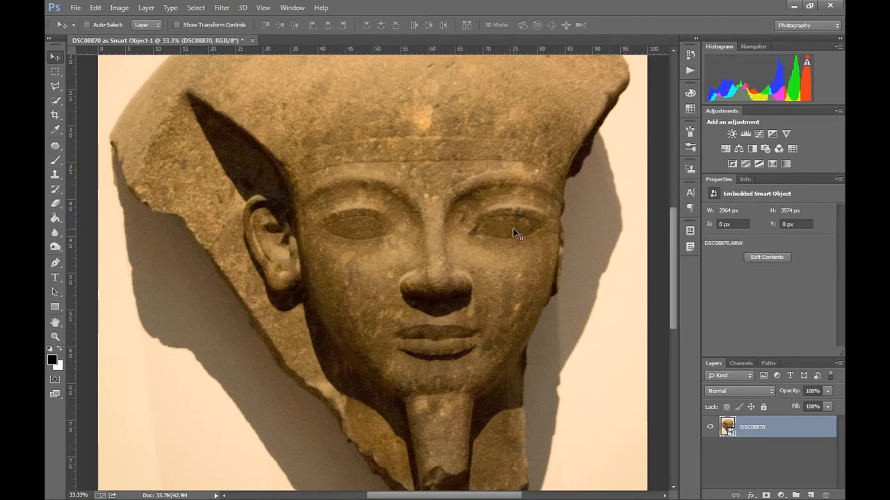
pyautogui.hotkey('ctrl', '-')
pyautogui.hotkey('ctrl', '-')
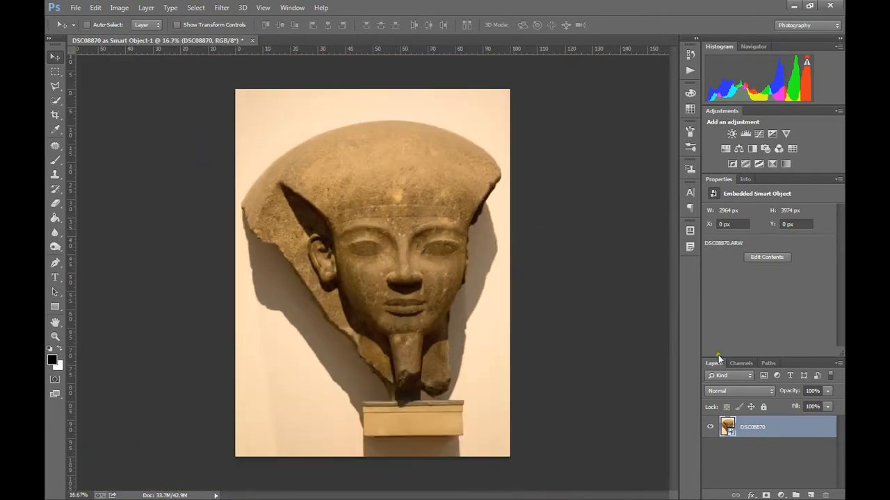
# - Duplicate the DSC08870 layer as "DSC08870 copy" and rasterize the copy
pyautogui.rightClick(764, 417)
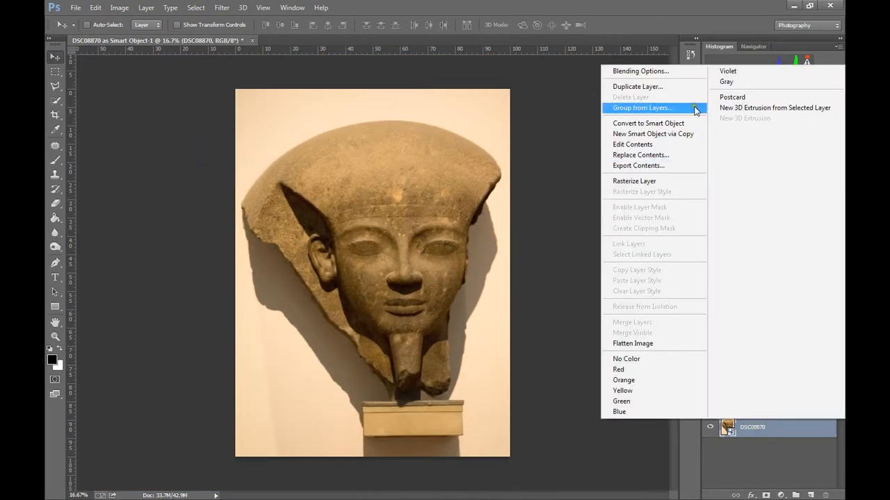
pyautogui.click(680, 89)
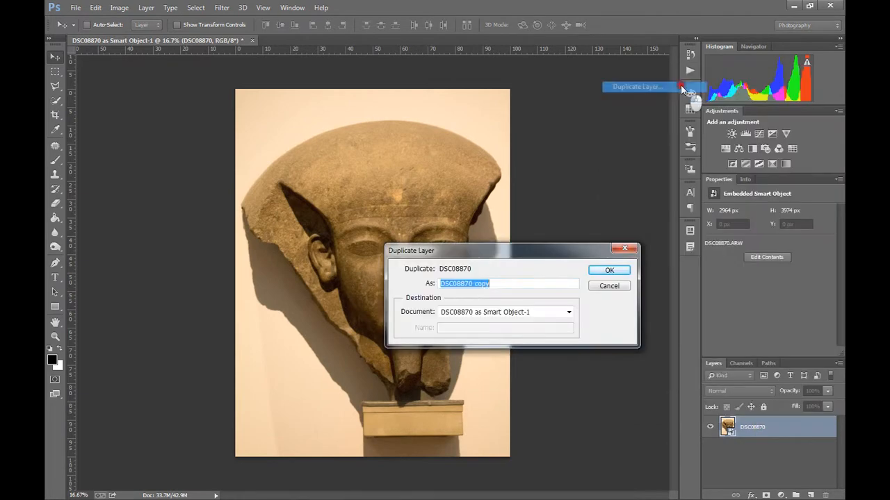
pyautogui.click(602, 271)
pyautogui.rightClick(745, 431)
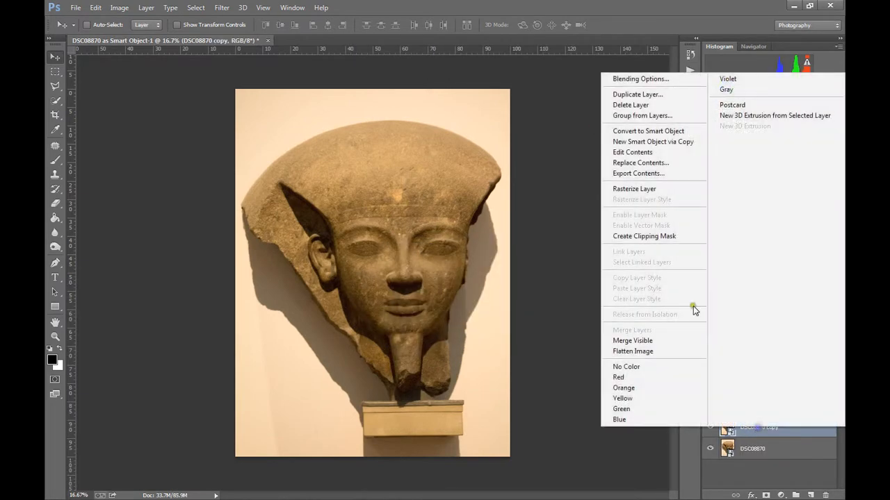
pyautogui.click(665, 189)
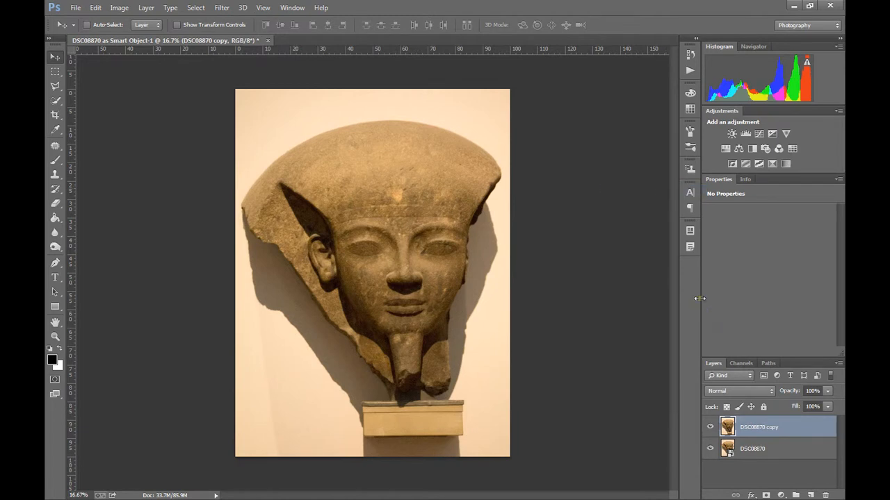
# - Scale the rasterized copy down to about 11.2% in the canvas's upper-left corner
pyautogui.hotkey('ctrl', 't')
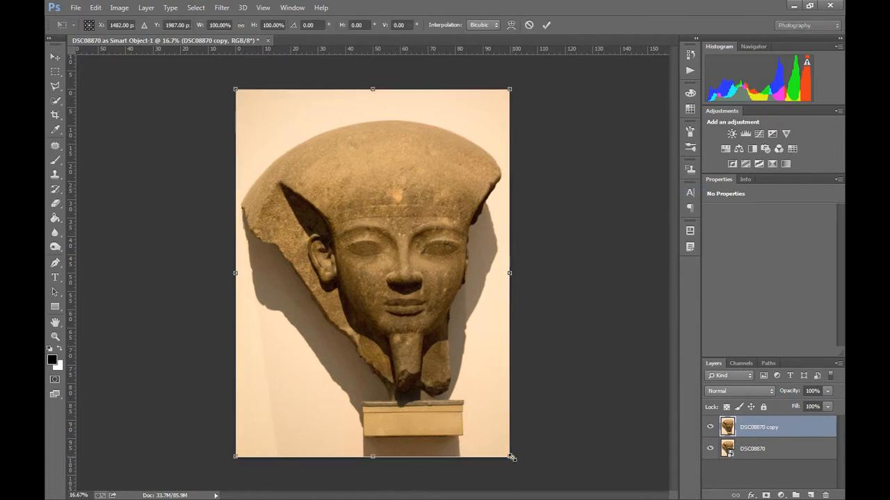
pyautogui.moveTo(510, 456); pyautogui.dragTo(280, 121)
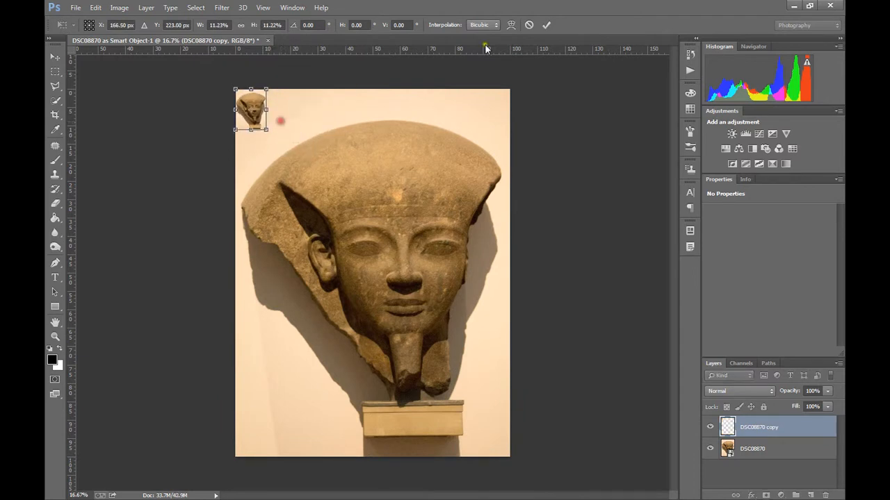
pyautogui.click(546, 25)
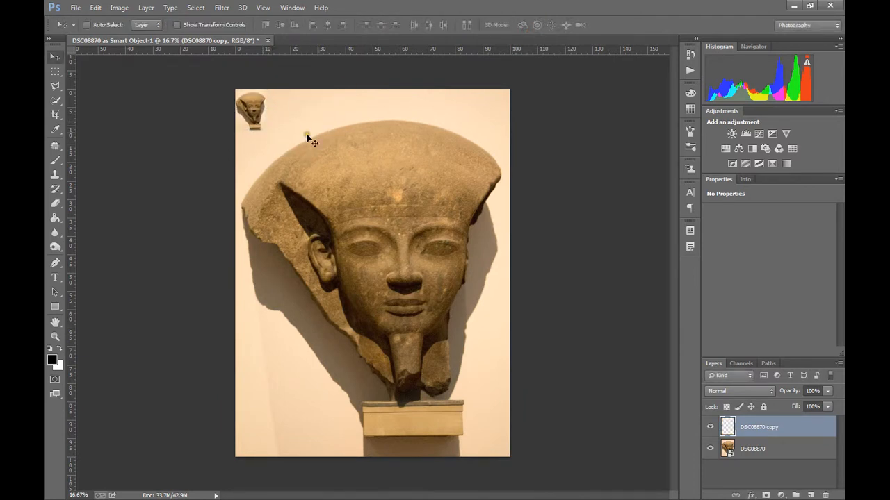
# - Enlarge the rasterized copy by about 891% so it fills the canvas
pyautogui.moveTo(258, 108)
pyautogui.mouseDown()
pyautogui.moveTo(520, 427)
pyautogui.moveTo(524, 448)
pyautogui.mouseUp()
pyautogui.hotkey('ctrl', 't')
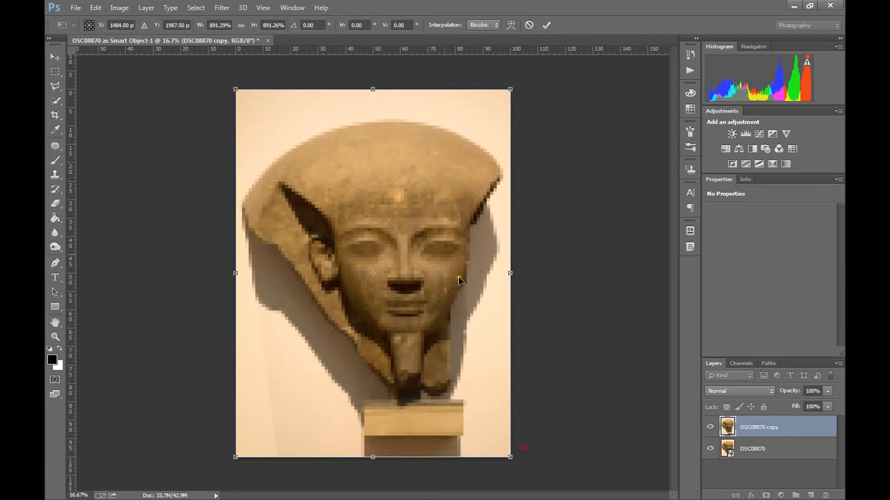
pyautogui.click(546, 25)
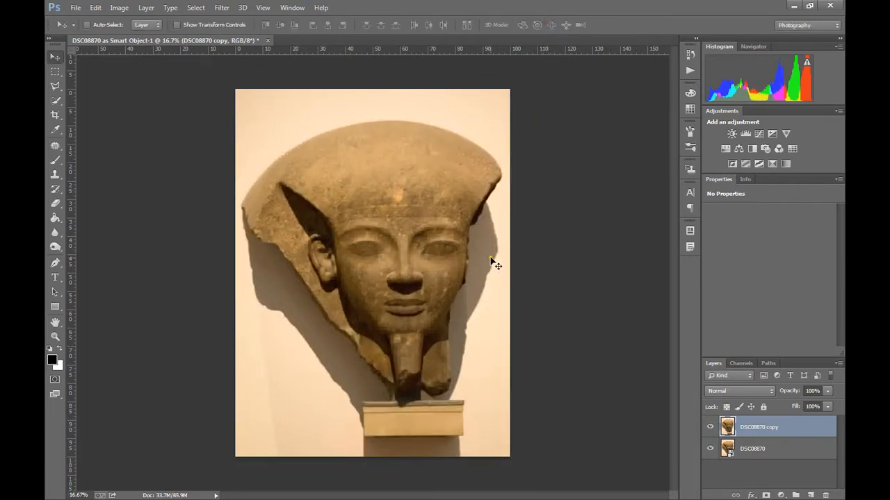
# - Compare the facial detail of the rasterized copy with the smart object beneath at 50% zoom by toggling the copy's visibility
pyautogui.hotkey('ctrl', '+')
pyautogui.hotkey('ctrl', '+')
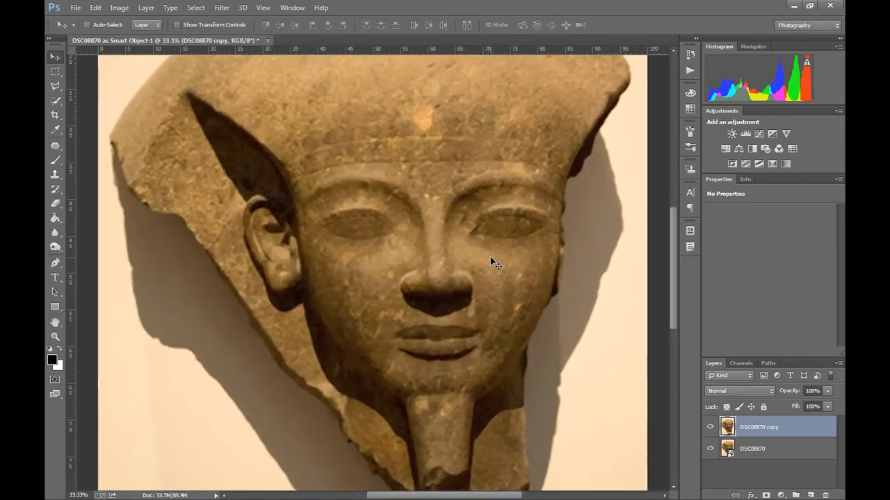
pyautogui.hotkey('ctrl', '+')
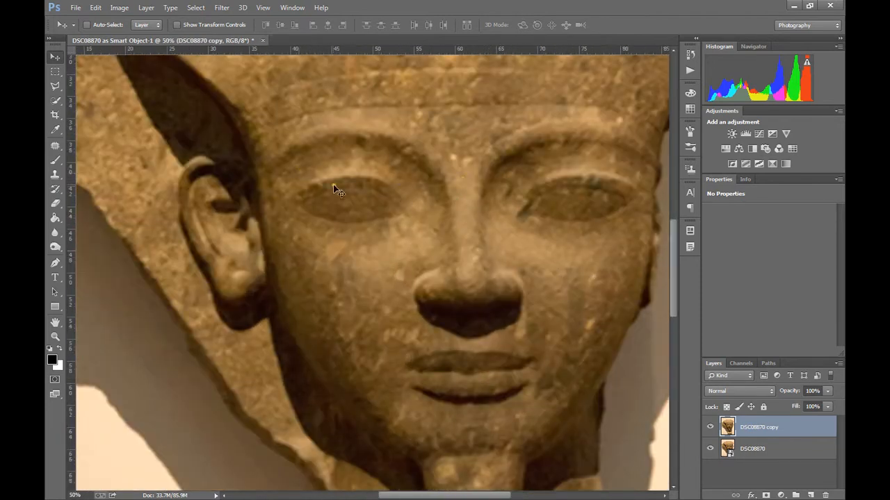
pyautogui.click(711, 428)
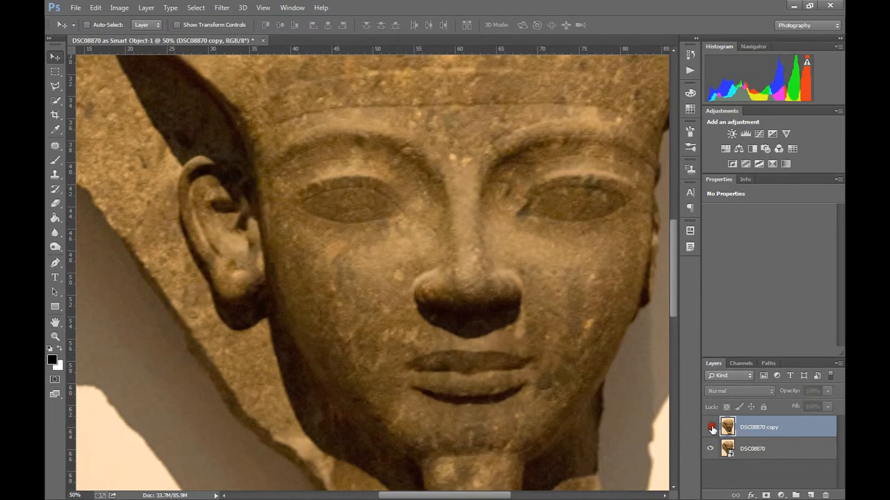
pyautogui.click(711, 428)
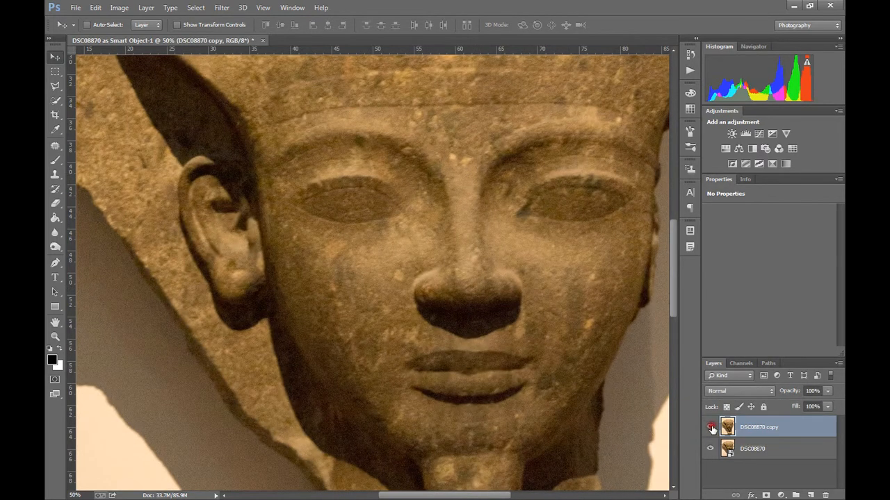
pyautogui.click(710, 428)
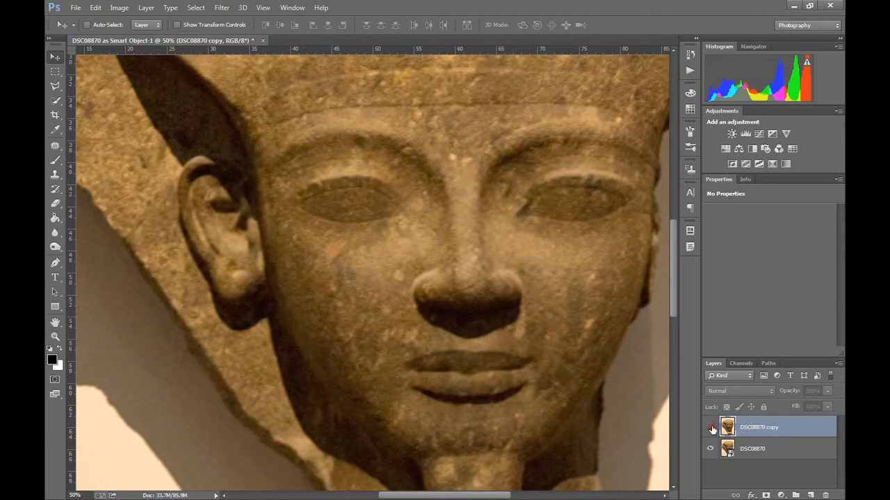
pyautogui.hotkey('ctrl', '-')
pyautogui.hotkey('ctrl', '-')
pyautogui.hotkey('ctrl', '-')
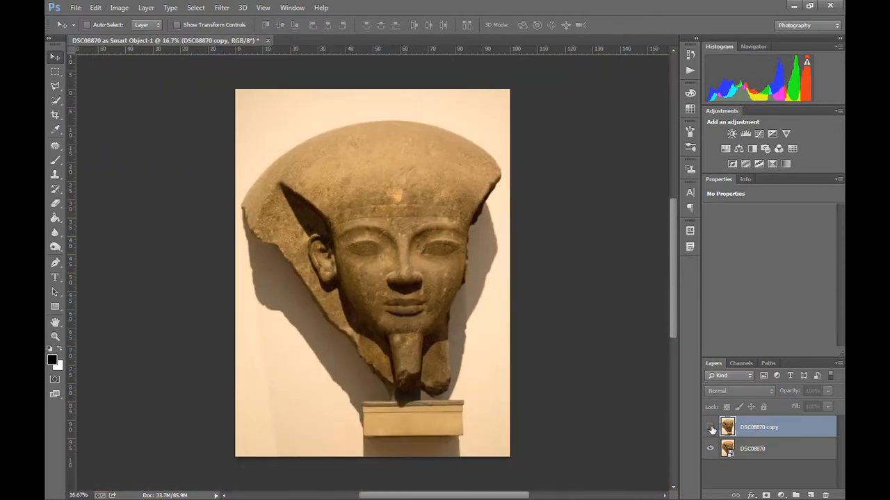
pyautogui.click(710, 428)
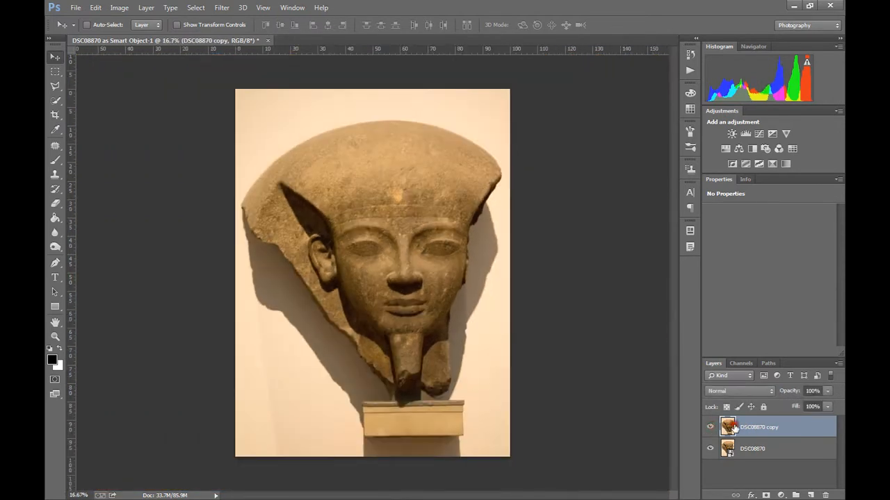
# - Scale the rasterized copy down twice in the canvas's upper-left corner, to 13.58% and again to about 57.6%
pyautogui.hotkey('ctrl', 't')
pyautogui.moveTo(510, 457); pyautogui.dragTo(291, 131)
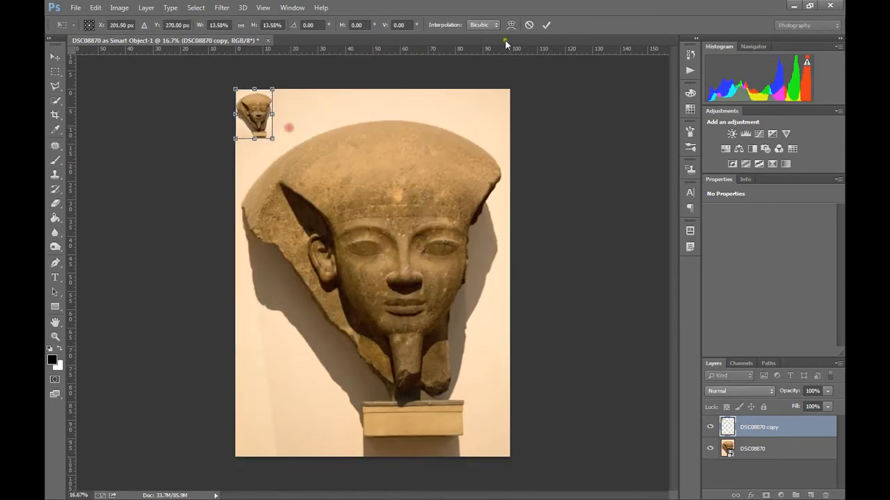
pyautogui.click(546, 25)
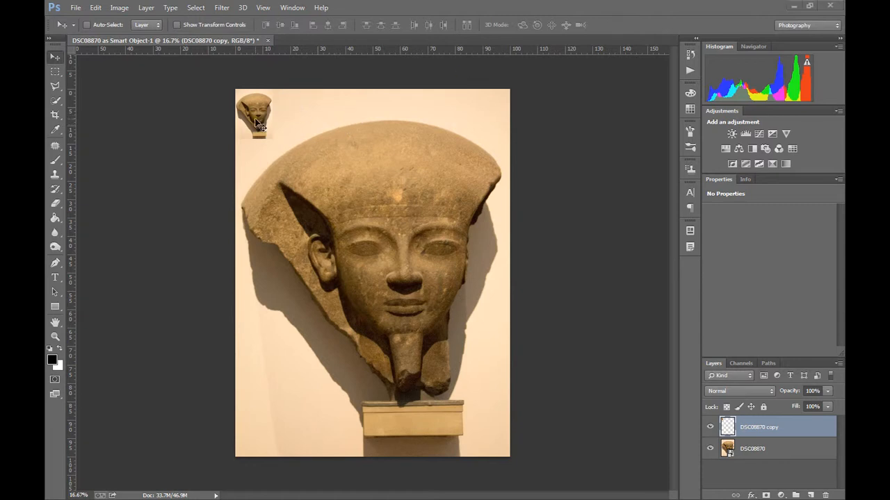
pyautogui.moveTo(255, 118)
pyautogui.mouseDown()
pyautogui.moveTo(264, 128)
pyautogui.moveTo(258, 117)
pyautogui.mouseUp()
pyautogui.hotkey('ctrl', 't')
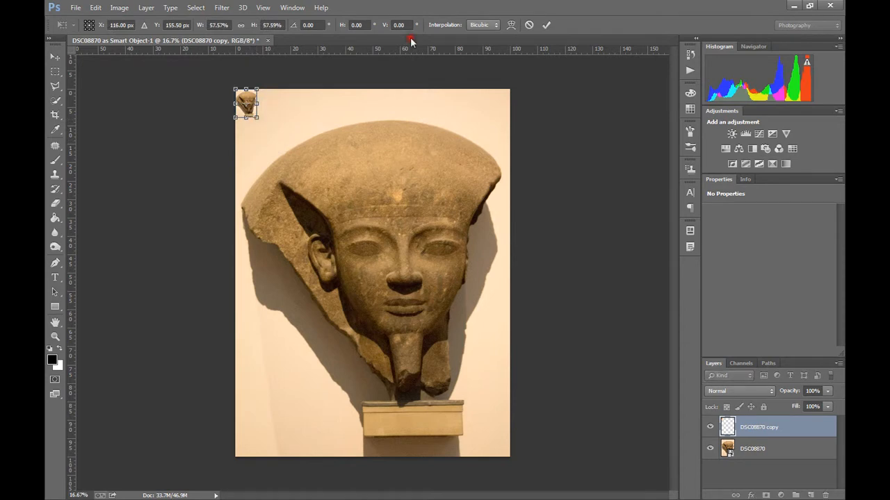
pyautogui.click(543, 25)
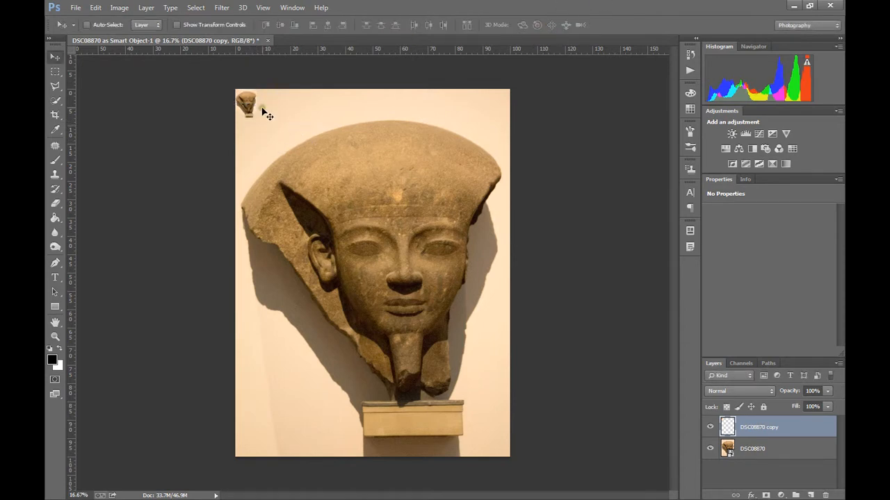
# - Enlarge the tiny rasterized copy proportionally so it fills the canvas again
pyautogui.hotkey('ctrl', 't')
pyautogui.moveTo(257, 117); pyautogui.dragTo(595, 406)
pyautogui.click(546, 25)
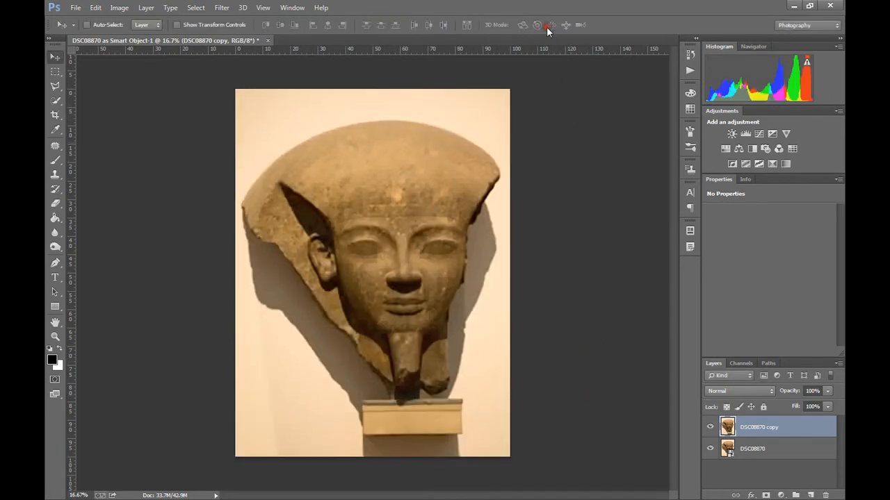
# - Compare the re-enlarged copy with the smart object's facial detail at 66.7% zoom, and hide the DSC08870 copy layer
pyautogui.hotkey('ctrl', '+')
pyautogui.hotkey('ctrl', '+')
pyautogui.hotkey('ctrl', '+')
pyautogui.hotkey('ctrl', '+')
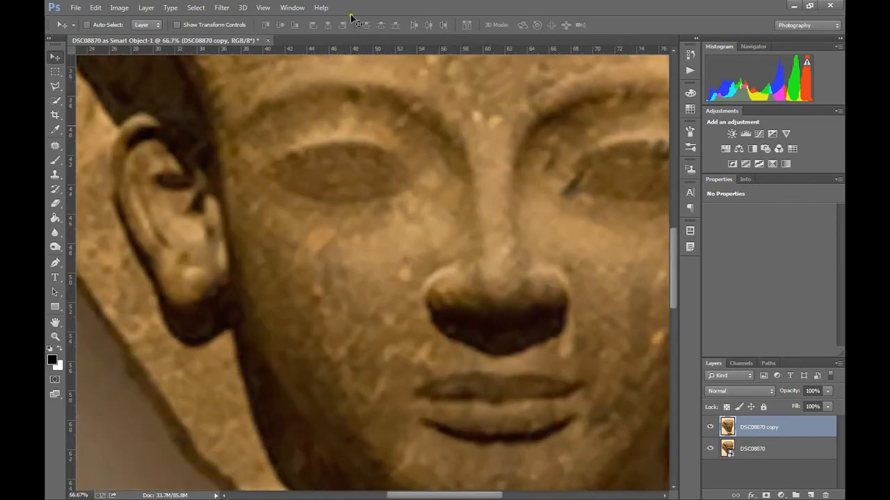
pyautogui.click(710, 428)
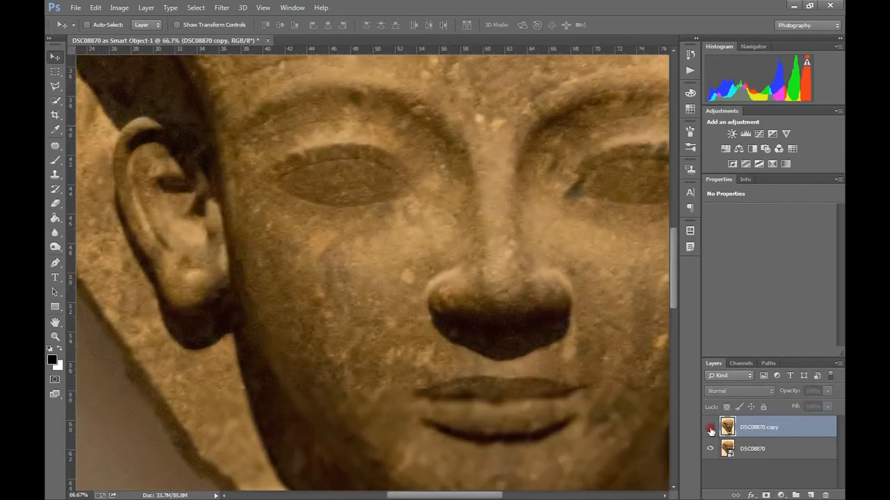
pyautogui.click(711, 429)
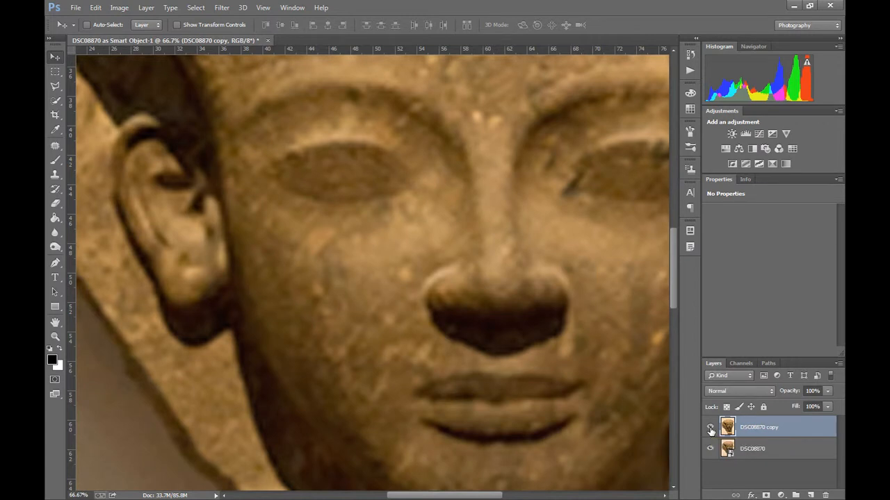
pyautogui.hotkey('ctrl', '-')
pyautogui.hotkey('ctrl', '-')
pyautogui.hotkey('ctrl', '-')
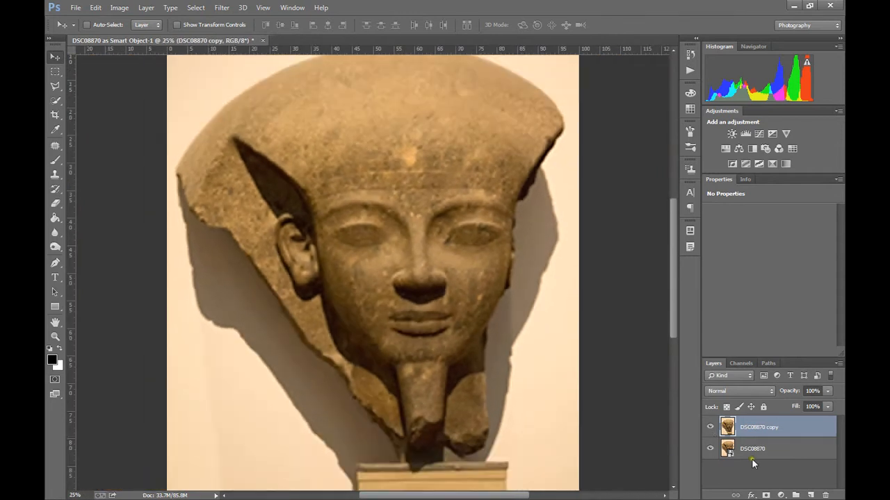
pyautogui.click(710, 427)
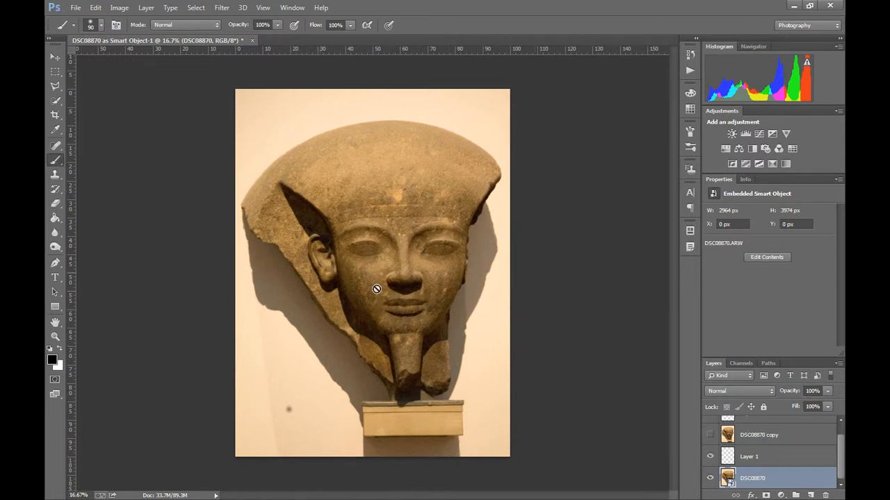
# - Try to paint on the DSC08870 smart object with the Brush tool and decline rasterizing it
pyautogui.click(493, 208)
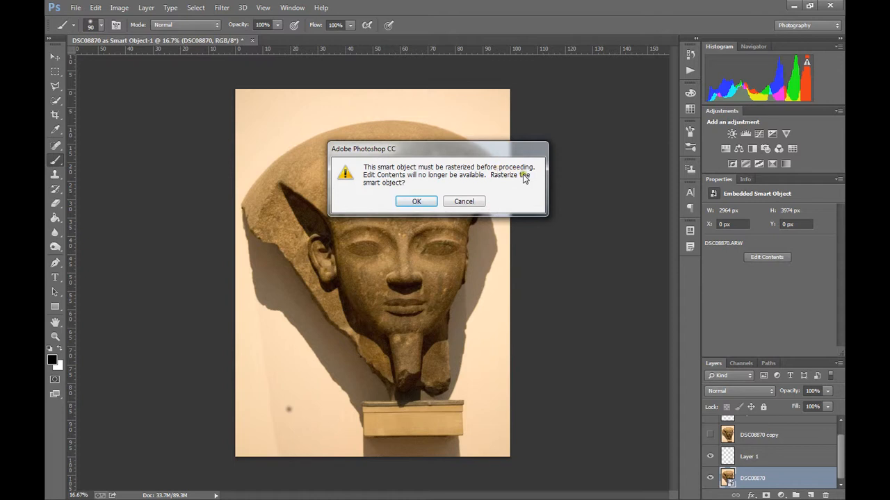
pyautogui.click(462, 203)
pyautogui.click(462, 202)
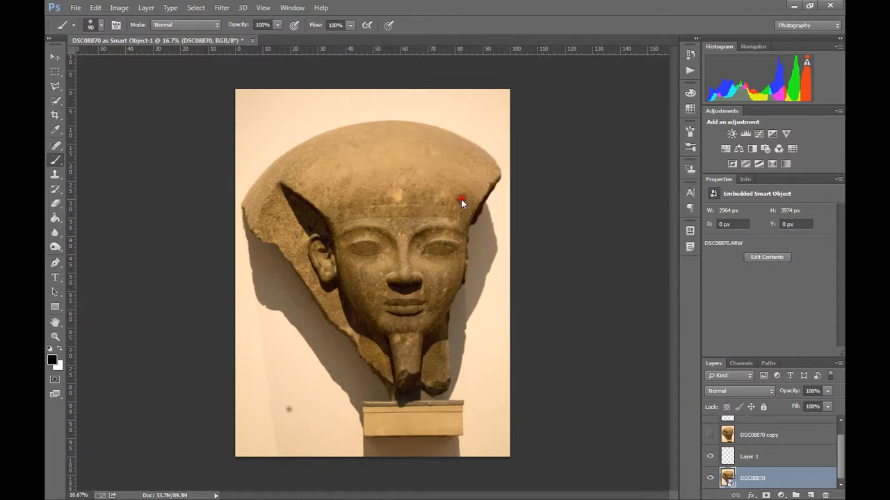
# - Brush a short dark stroke on the lower-left wall on Layer 1 and cover the dark marks with Clone Stamp samples of clean wall
pyautogui.click(796, 456)
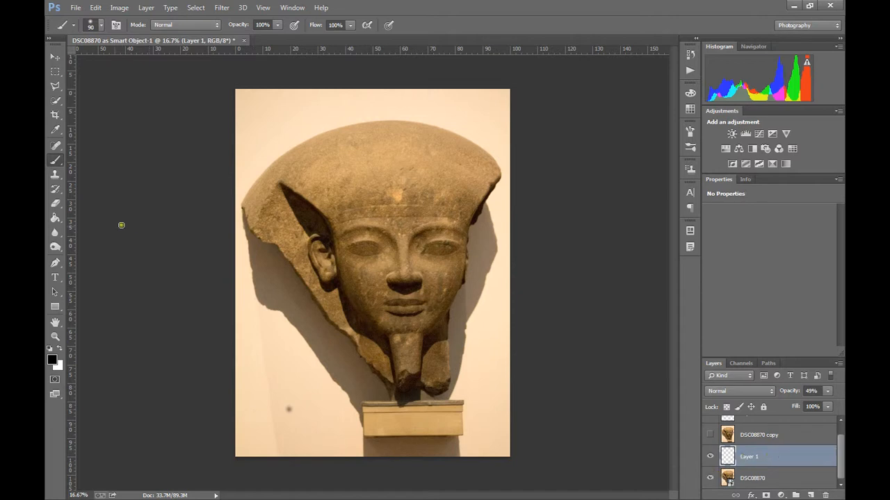
pyautogui.moveTo(267, 393)
pyautogui.mouseDown()
pyautogui.moveTo(287, 386)
pyautogui.moveTo(299, 396)
pyautogui.mouseUp()
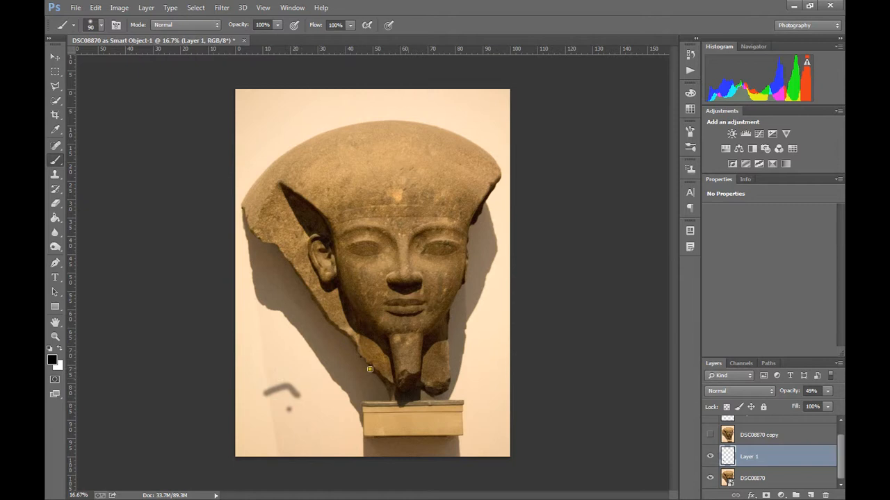
pyautogui.click(55, 174)
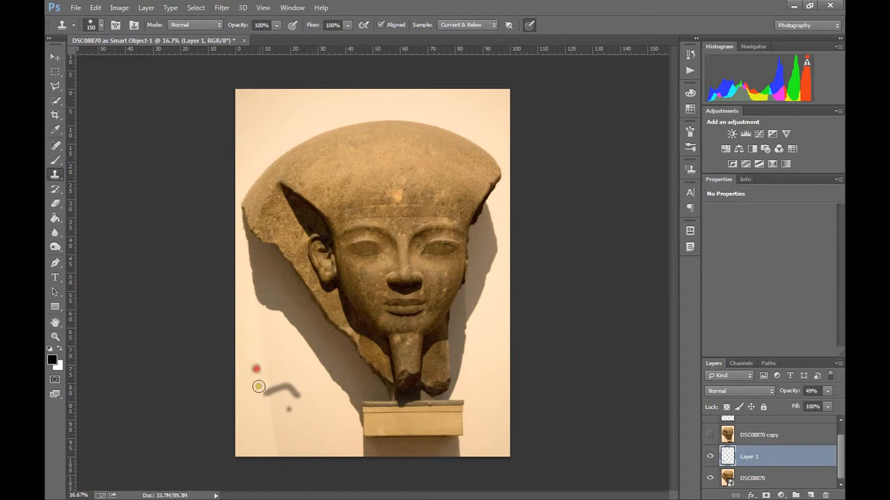
pyautogui.moveTo(260, 391)
pyautogui.mouseDown()
pyautogui.moveTo(298, 396)
pyautogui.moveTo(284, 375)
pyautogui.moveTo(292, 402)
pyautogui.mouseUp()
pyautogui.keyDown('alt'); pyautogui.click(296, 374); pyautogui.keyUp('alt')
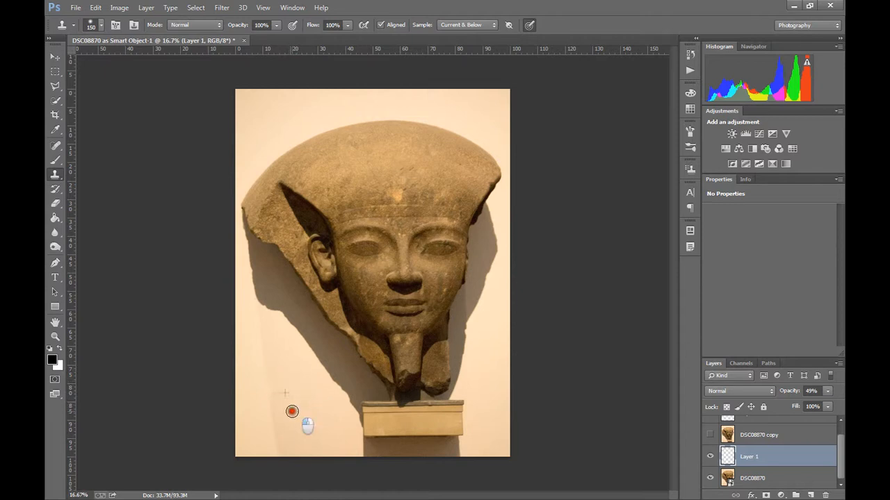
pyautogui.keyDown('alt'); pyautogui.click(276, 370); pyautogui.keyUp('alt')
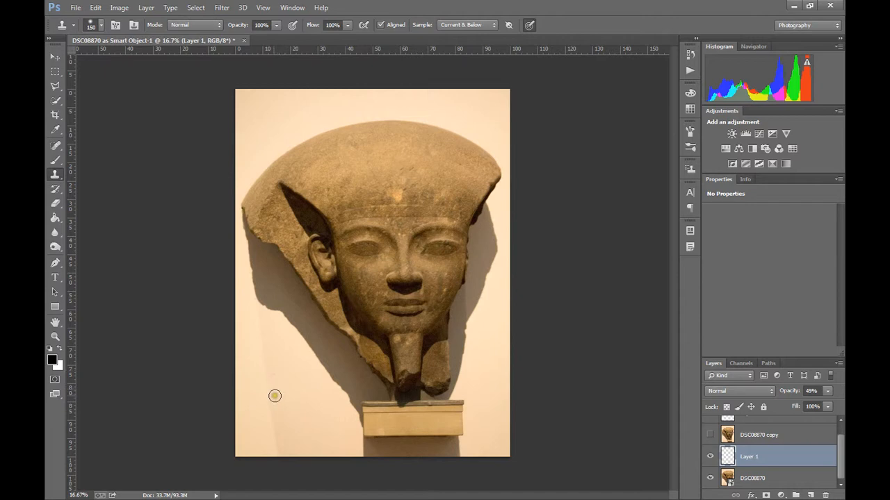
pyautogui.click(273, 394)
# - Reopen the DSC08870 smart object in Camera Raw and apply a white balance temperature of 3150
pyautogui.click(764, 478)
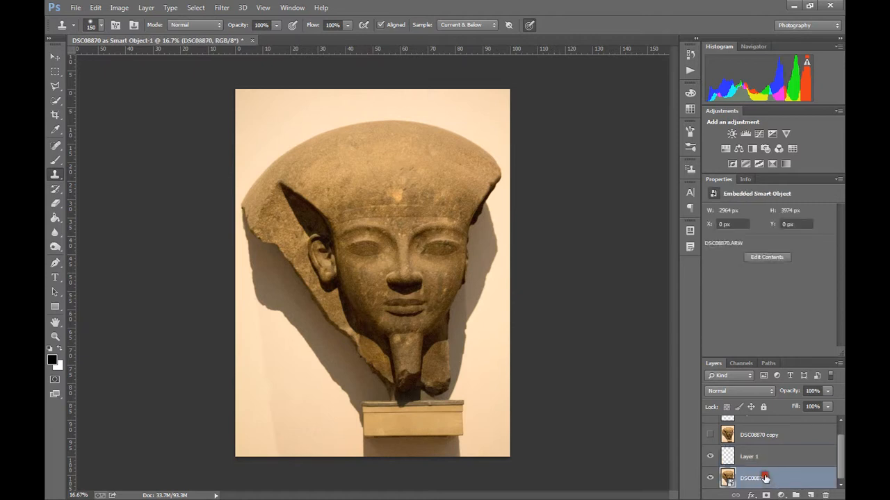
pyautogui.doubleClick(727, 478)
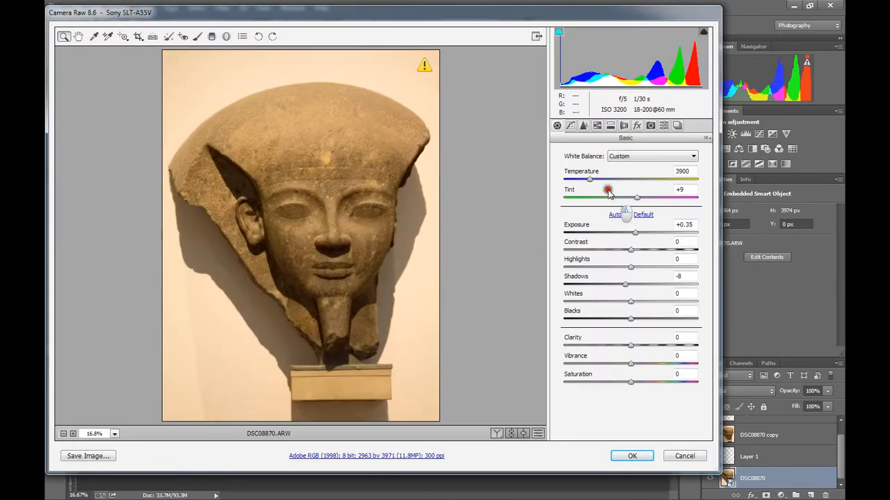
pyautogui.click(590, 179)
pyautogui.moveTo(590, 179); pyautogui.dragTo(580, 179)
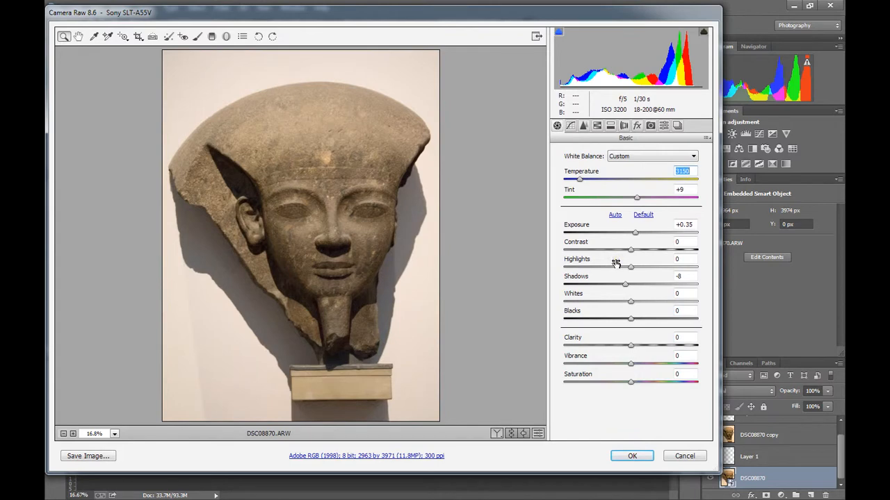
pyautogui.click(632, 456)
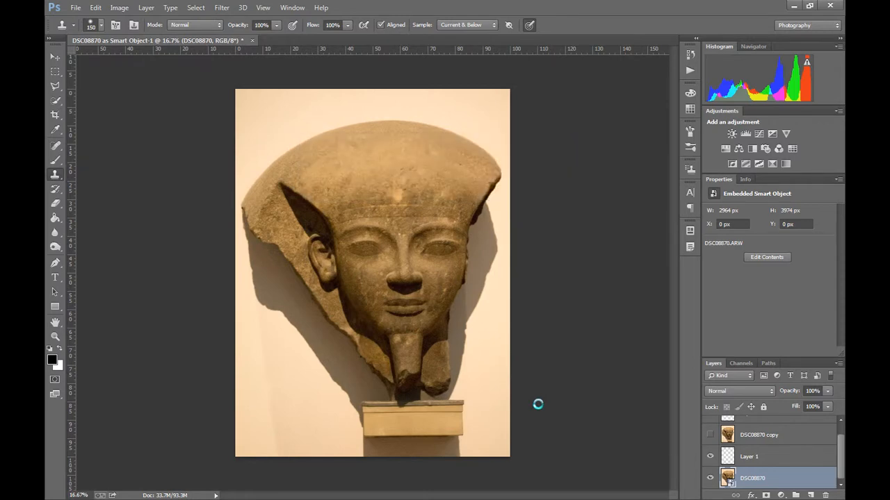
# - Examine the cloned wall patch on Layer 1 against the recoloured smart object at up to 50% zoom
pyautogui.hotkey('ctrl', '+')
pyautogui.hotkey('ctrl', '+')
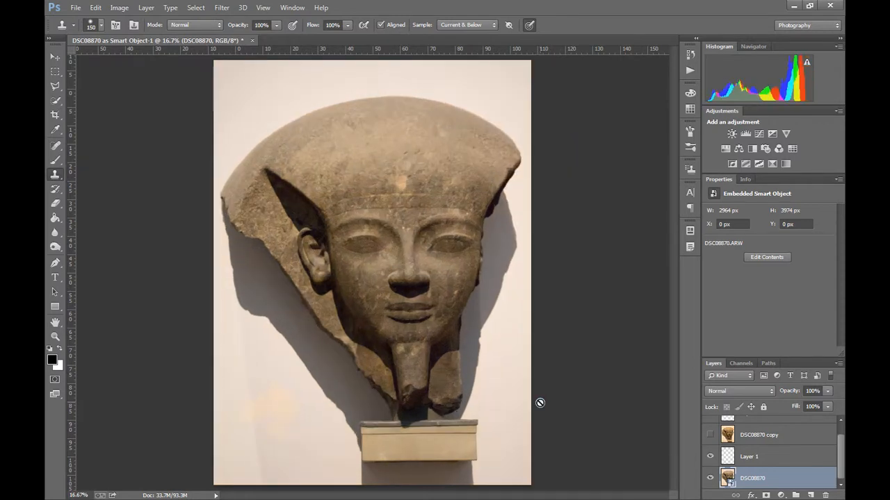
pyautogui.scroll(-6, 318, 389)
pyautogui.hscroll(-4, 377, 258)
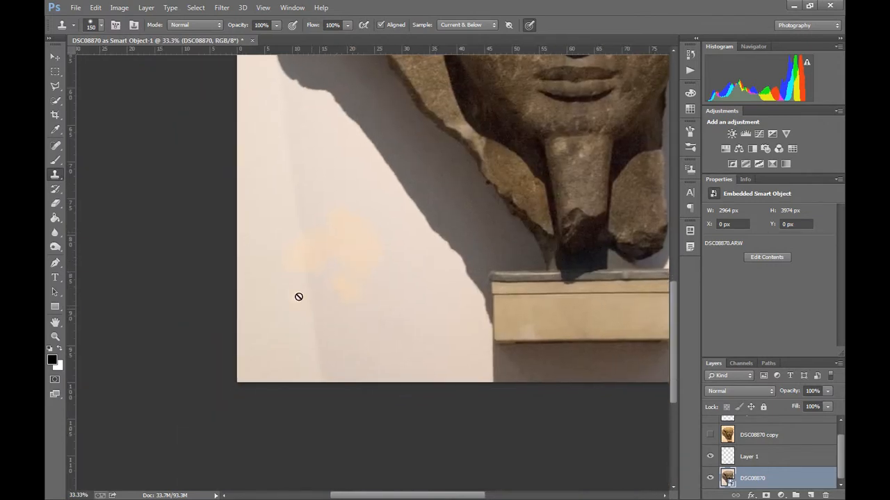
pyautogui.hotkey('ctrl', '+')
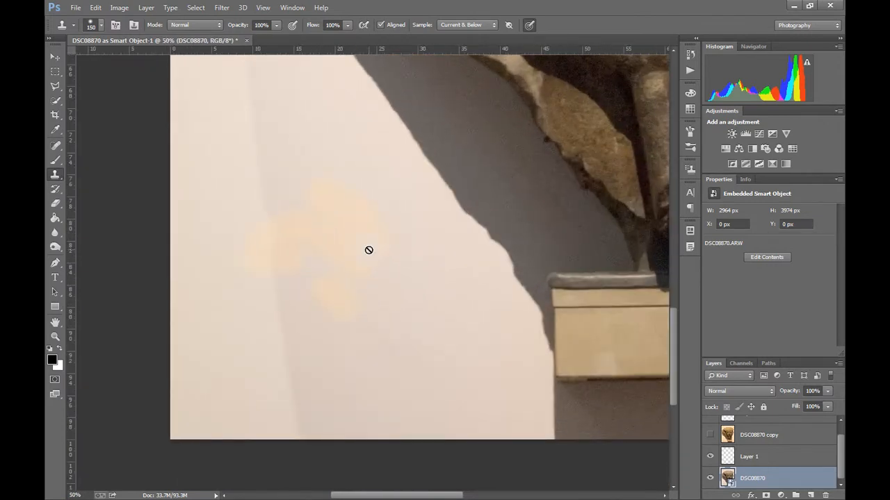
pyautogui.moveTo(424, 235); pyautogui.dragTo(410, 226)
pyautogui.hotkey('ctrl', 'z')
pyautogui.hotkey('ctrl', '0')
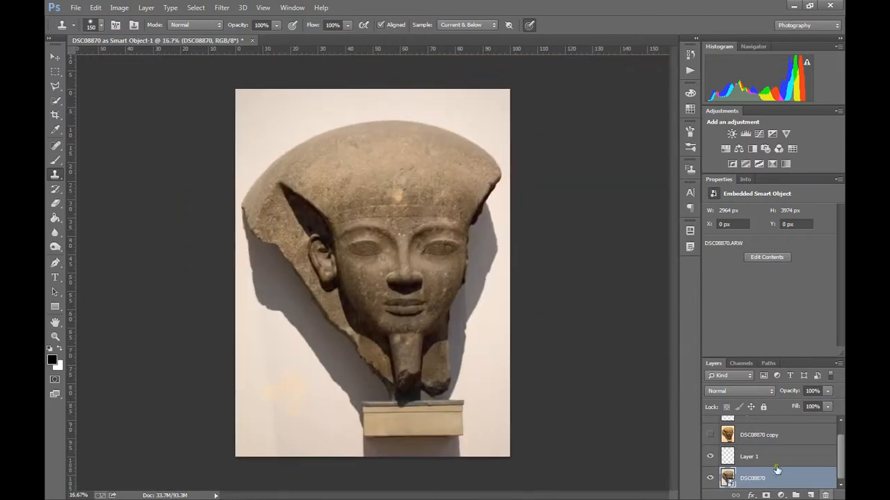
# - View the DSC08870 smart object's Camera Raw settings and close them without applying changes
pyautogui.doubleClick(727, 478)
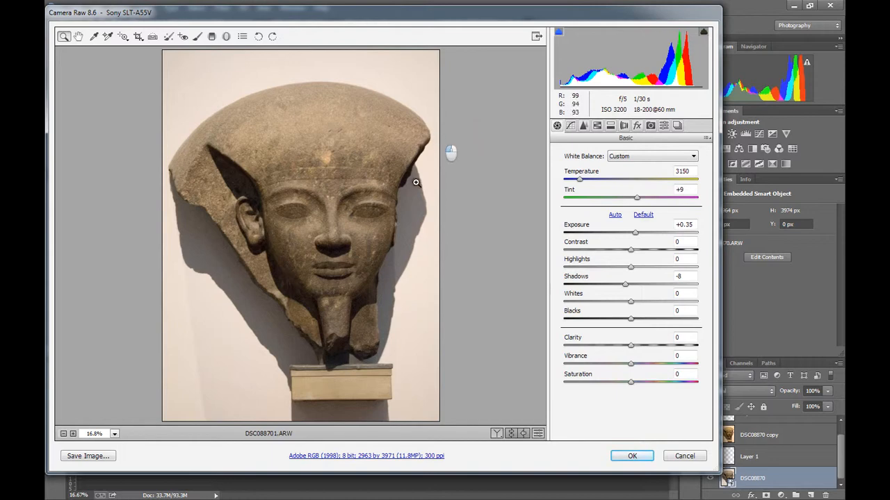
pyautogui.click(686, 456)
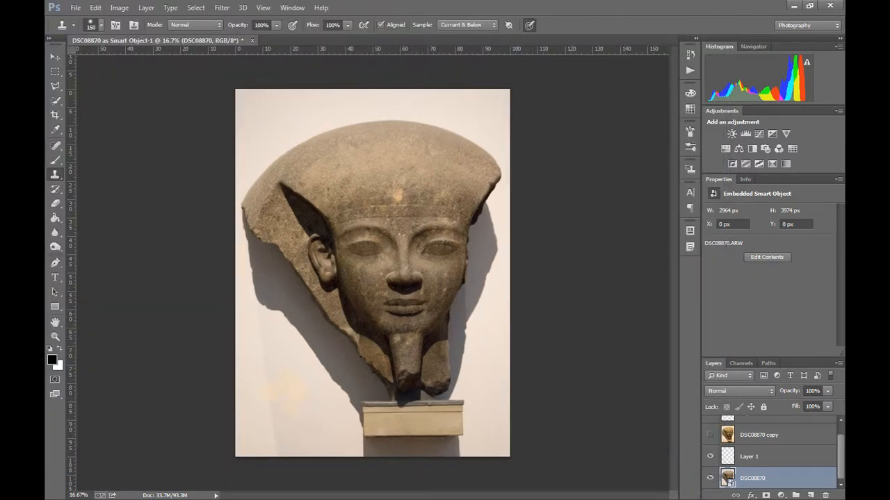